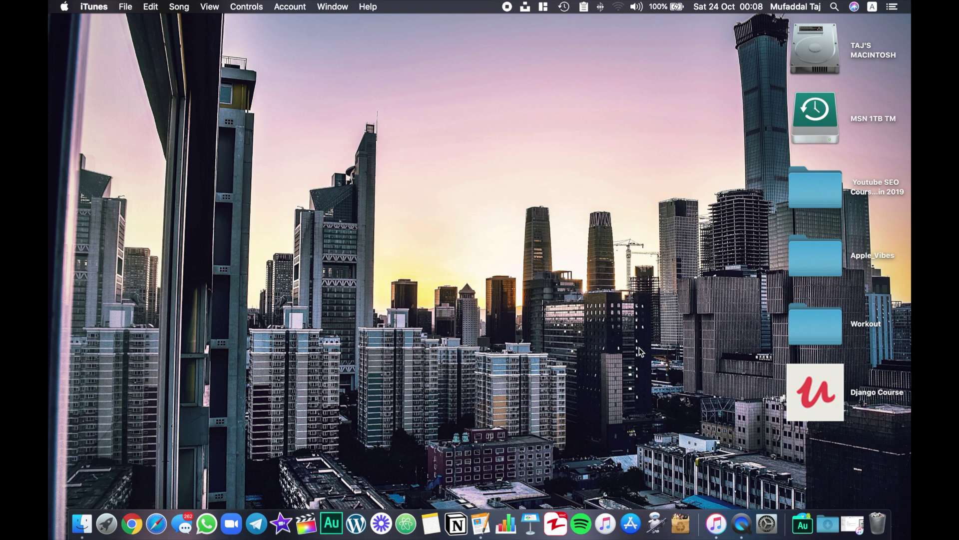
Launch iTunes from Spotlight and go to the iPhone XR's Apps page listing 81 apps
key("super+space")
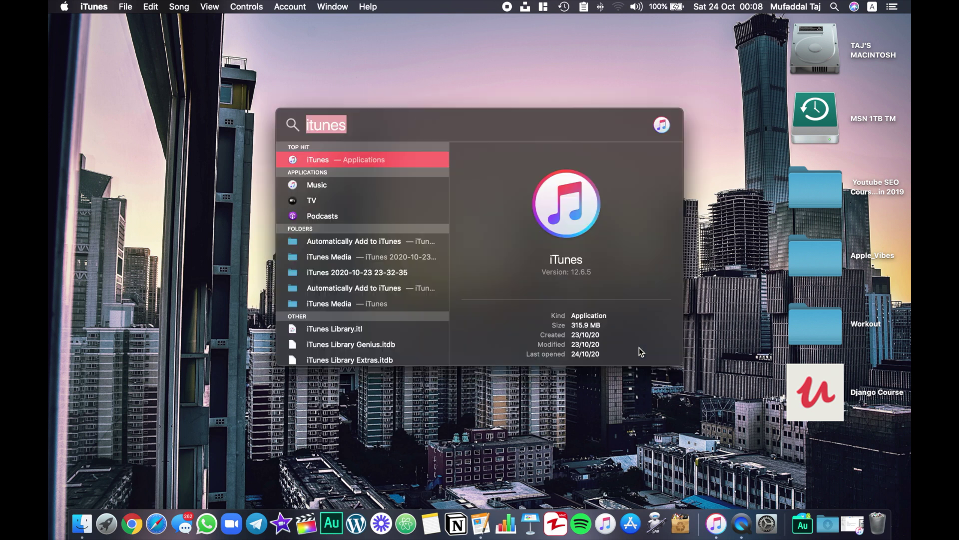
type("itunes")
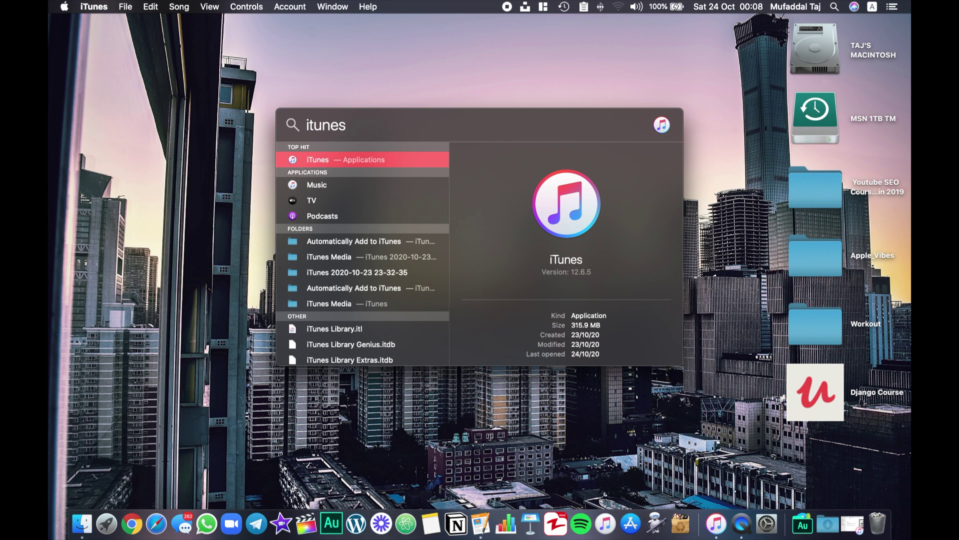
key("Return")
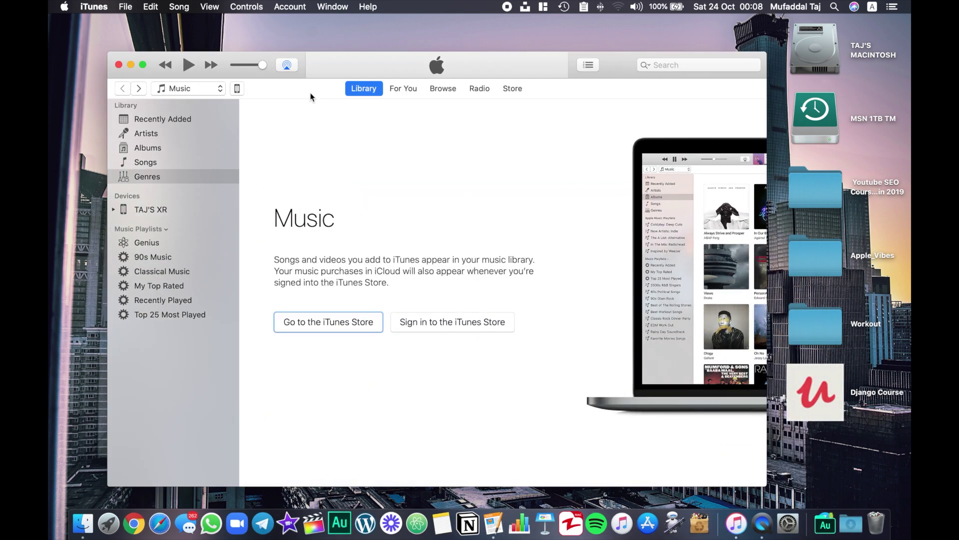
left_click(237, 90)
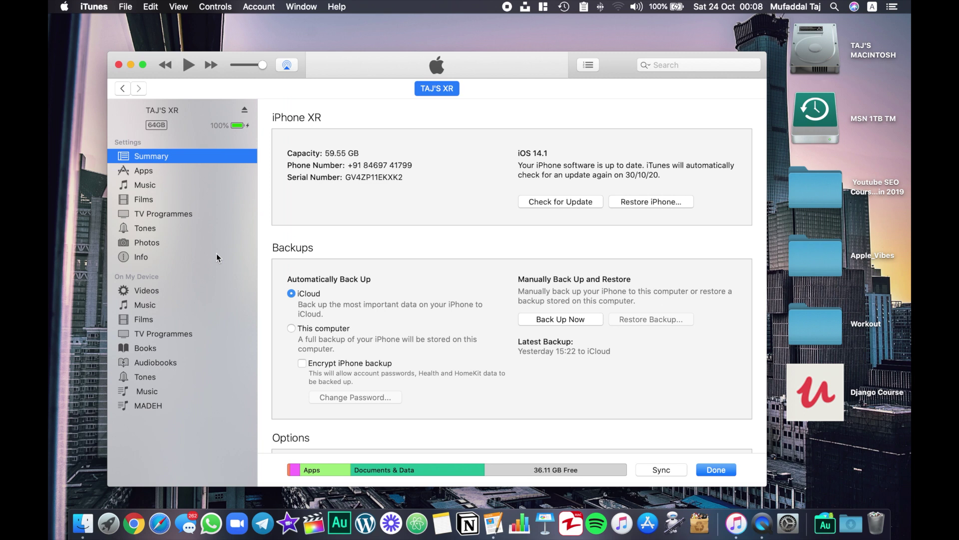
left_click(196, 174)
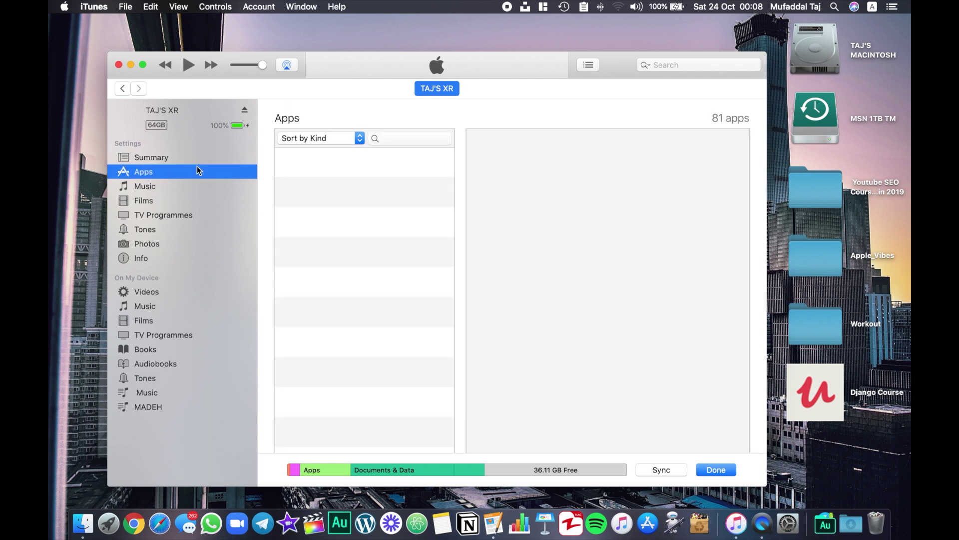
Show the iPhone's Photos sync settings and open the 'Copy photos from' list, currently Apple_Vibes
left_click(195, 187)
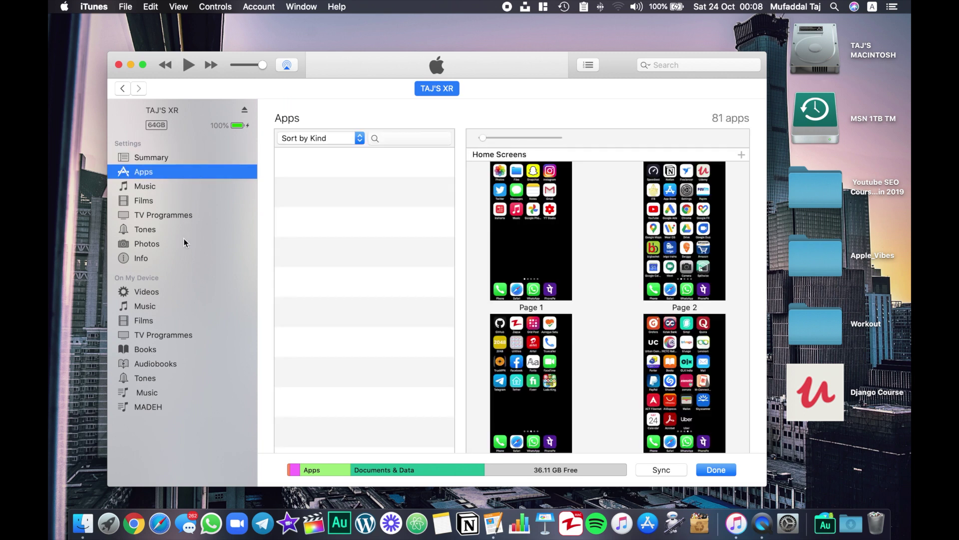
left_click(160, 243)
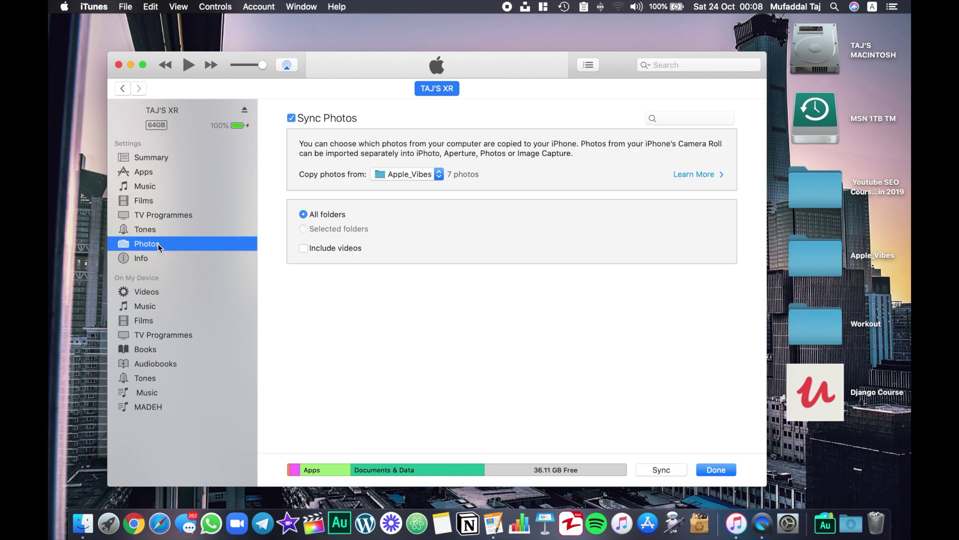
left_click(439, 174)
left_click(432, 174)
left_click(433, 175)
left_click(432, 174)
left_click(434, 174)
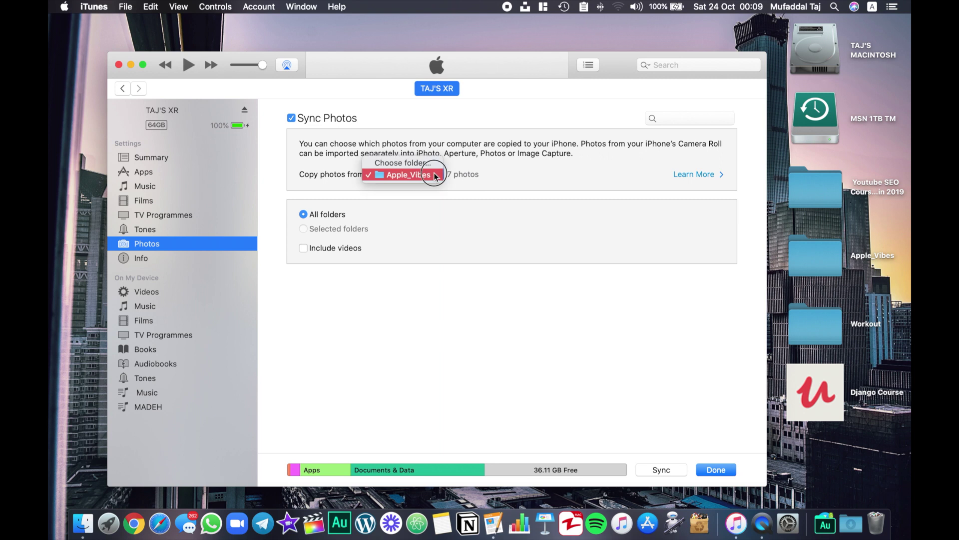
left_click(428, 175)
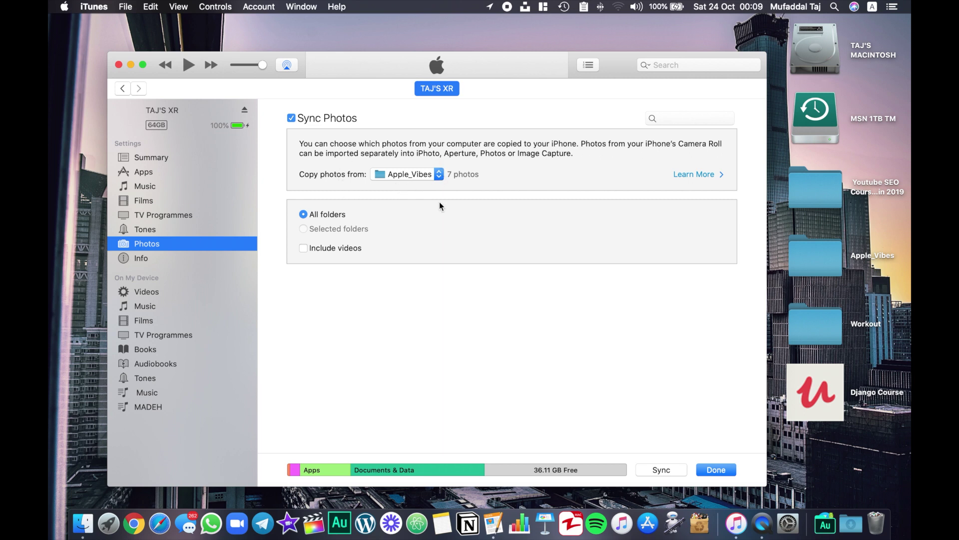
left_click(430, 175)
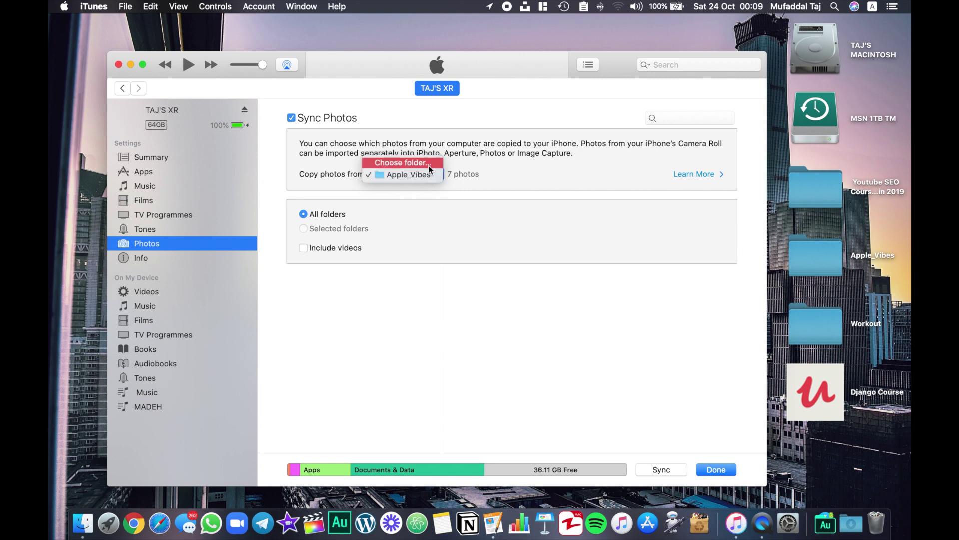
Create a new 'Delete' folder on the Desktop and choose it as the photo source, showing 0 photos
left_click(429, 165)
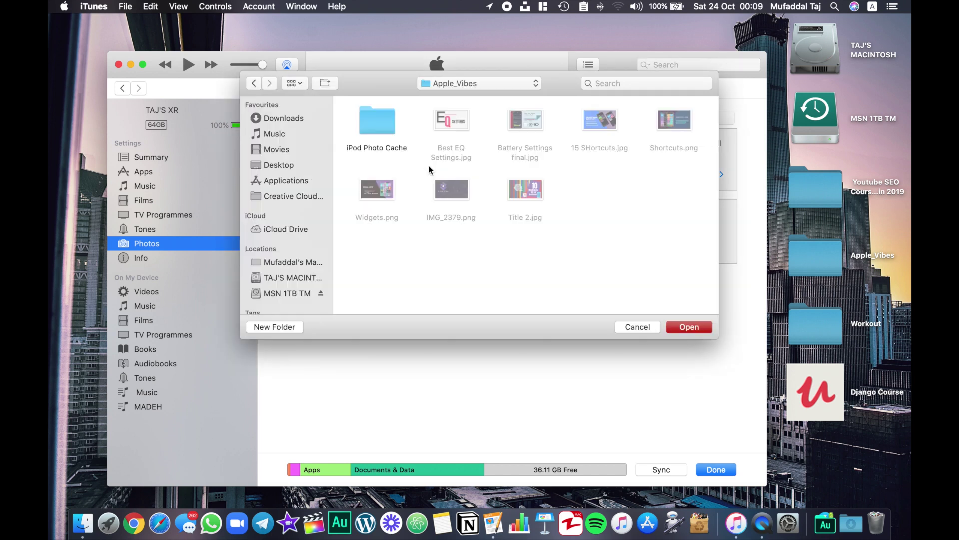
left_click(306, 167)
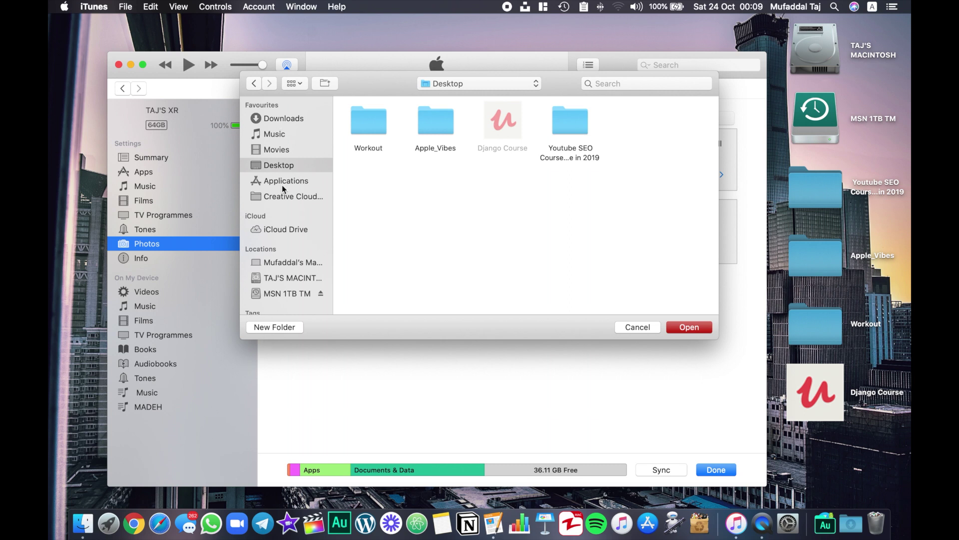
left_click(286, 329)
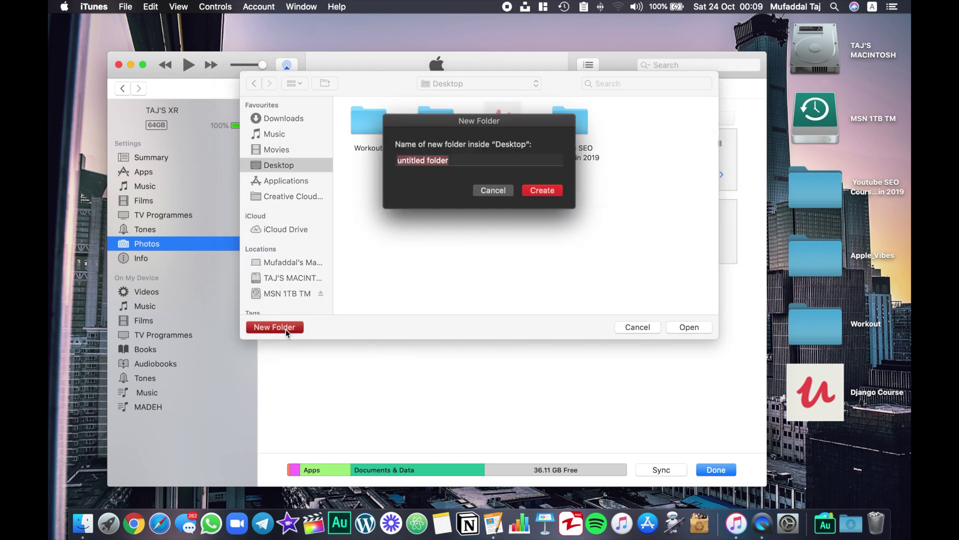
left_click(483, 157)
key("BackSpace")
key("BackSpace")
key("BackSpace")
key("BackSpace")
key("BackSpace")
key("BackSpace")
key("BackSpace")
key("BackSpace")
key("BackSpace")
key("BackSpace")
key("BackSpace")
key("BackSpace")
key("BackSpace")
key("BackSpace")
key("BackSpace")
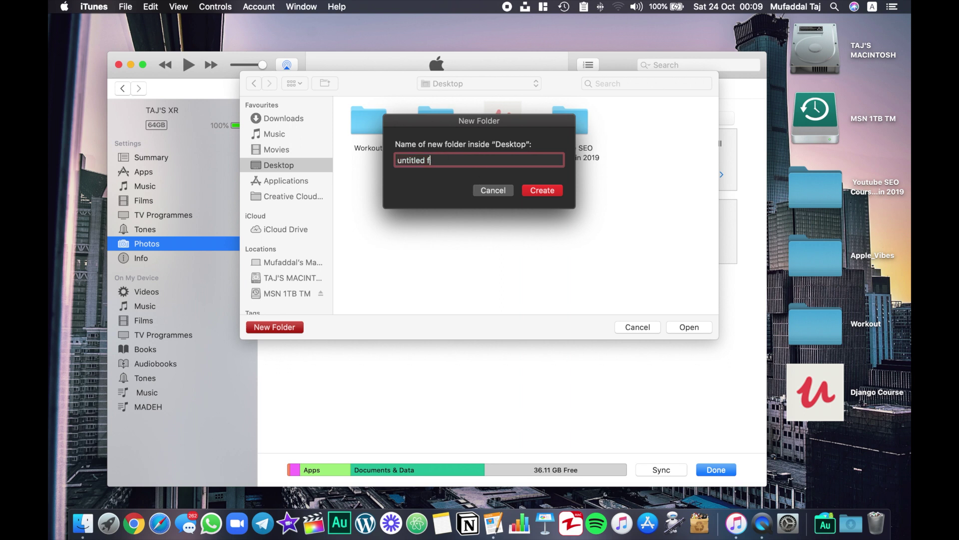
type("Deelete")
key("BackSpace")
key("BackSpace")
key("BackSpace")
key("BackSpace")
key("BackSpace")
type("lete")
key("Return")
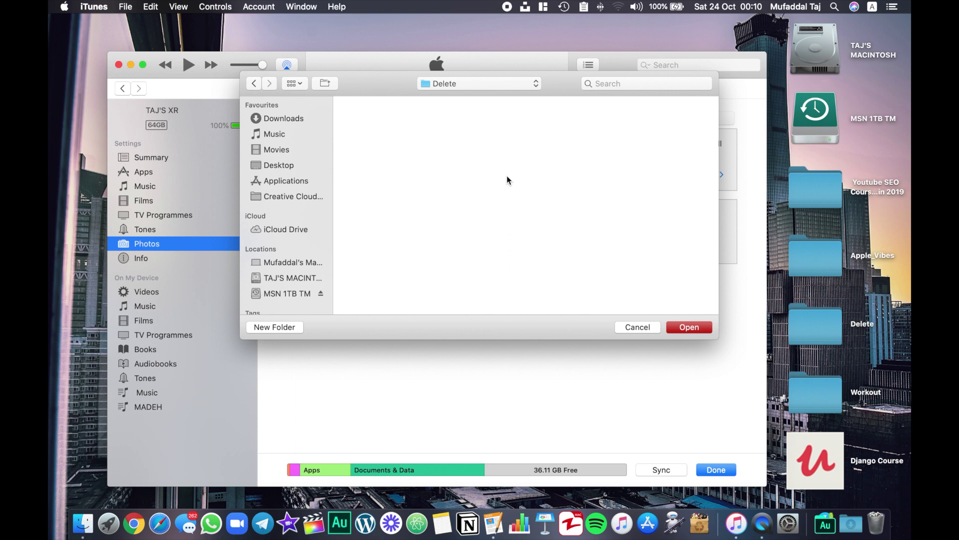
left_click(686, 327)
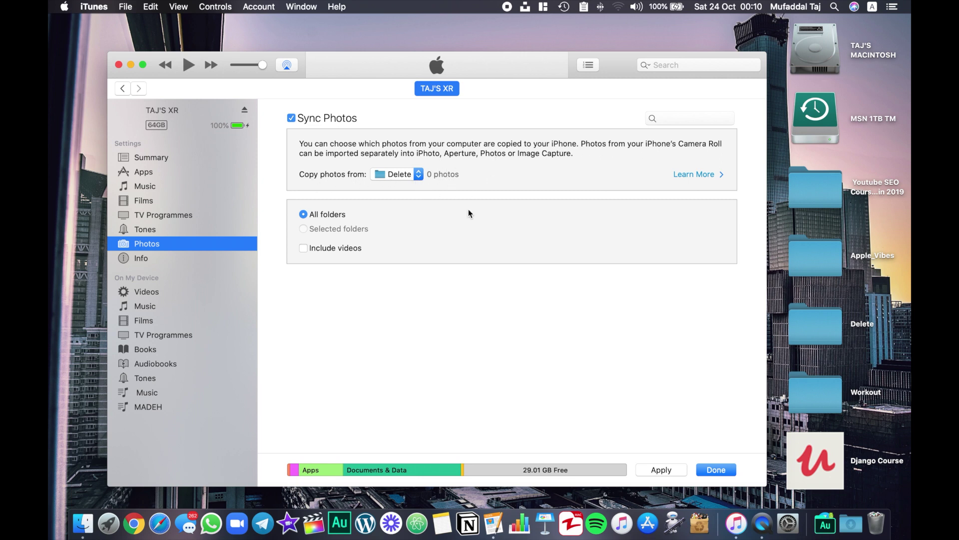
Apply the photo sync from the empty Delete folder, leaving 29.01 GB free on the iPhone
left_click(660, 470)
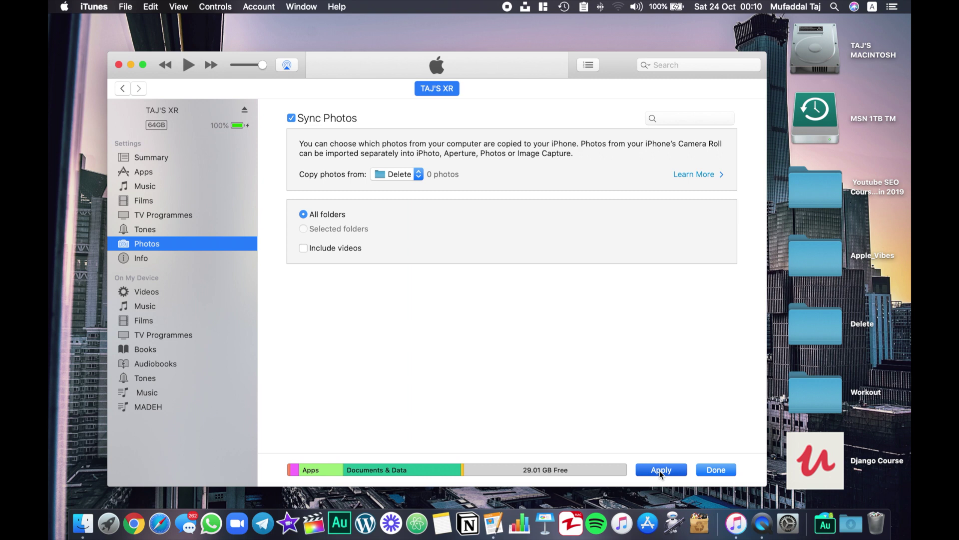